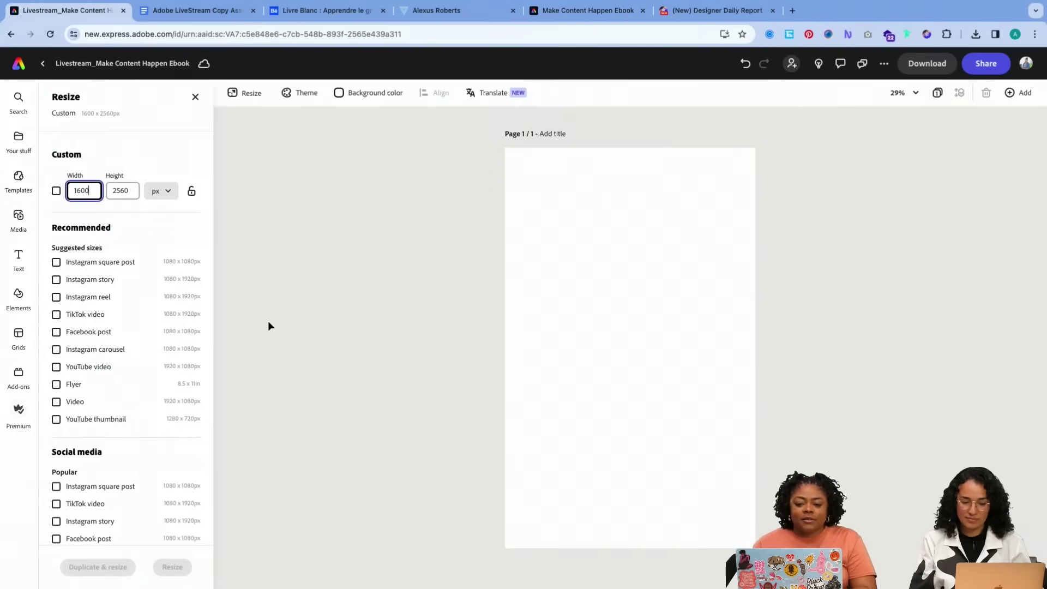
- Generate a 'crinkle white paper texture background' image and stretch it to cover the whole page
left_click(269, 326)
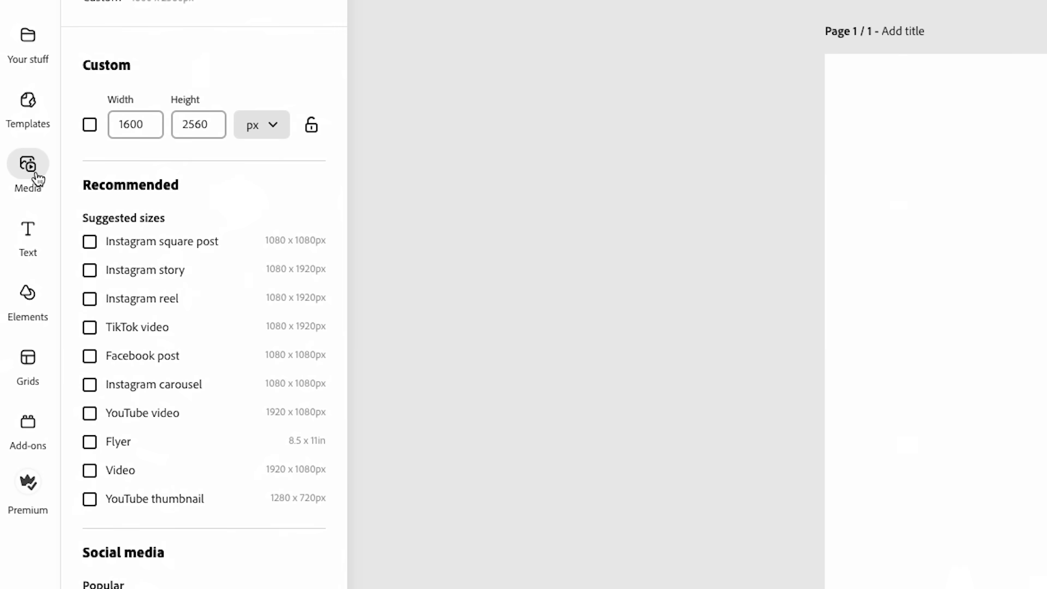
left_click(36, 177)
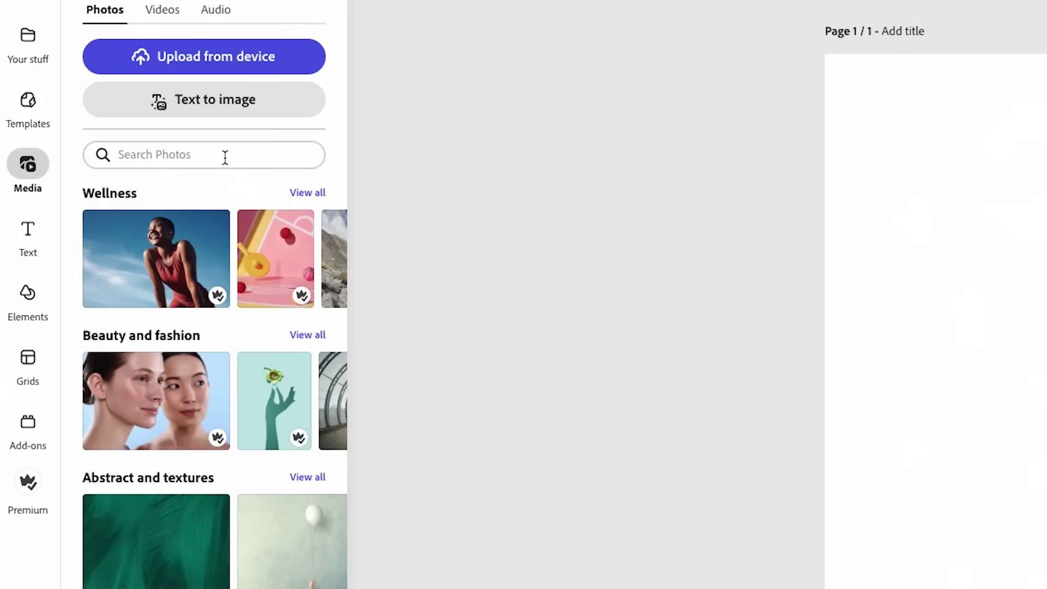
left_click(277, 111)
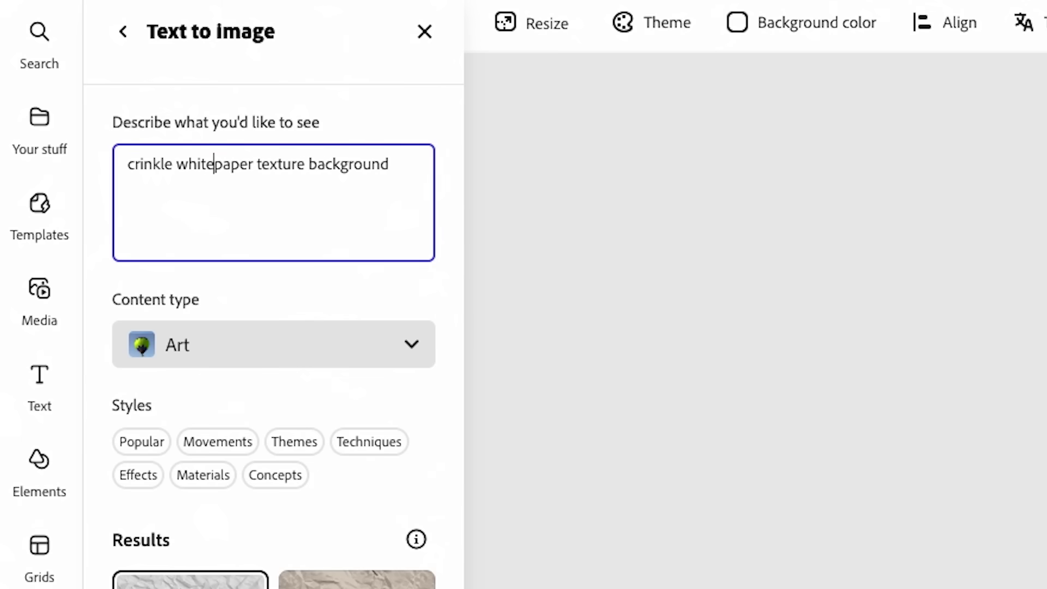
key("Return")
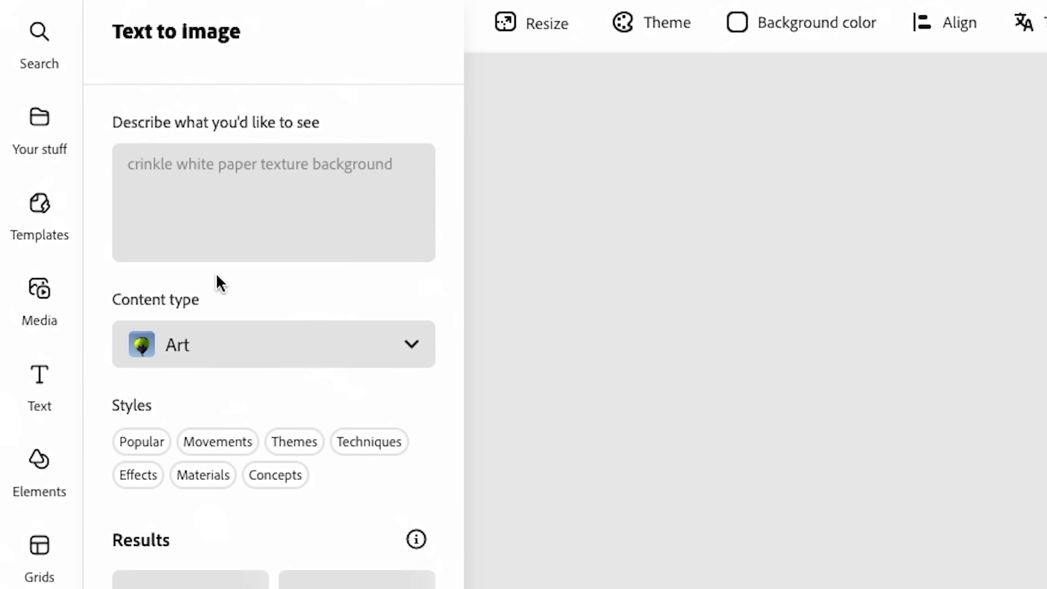
scroll(217, 283, "down", 1)
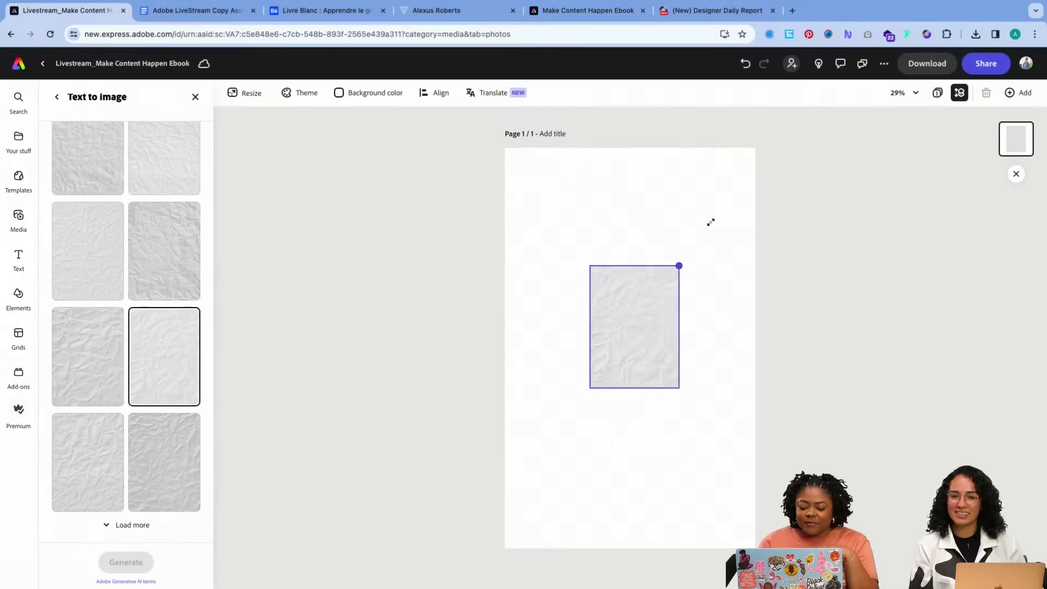
left_click_drag(678, 264, 778, 131)
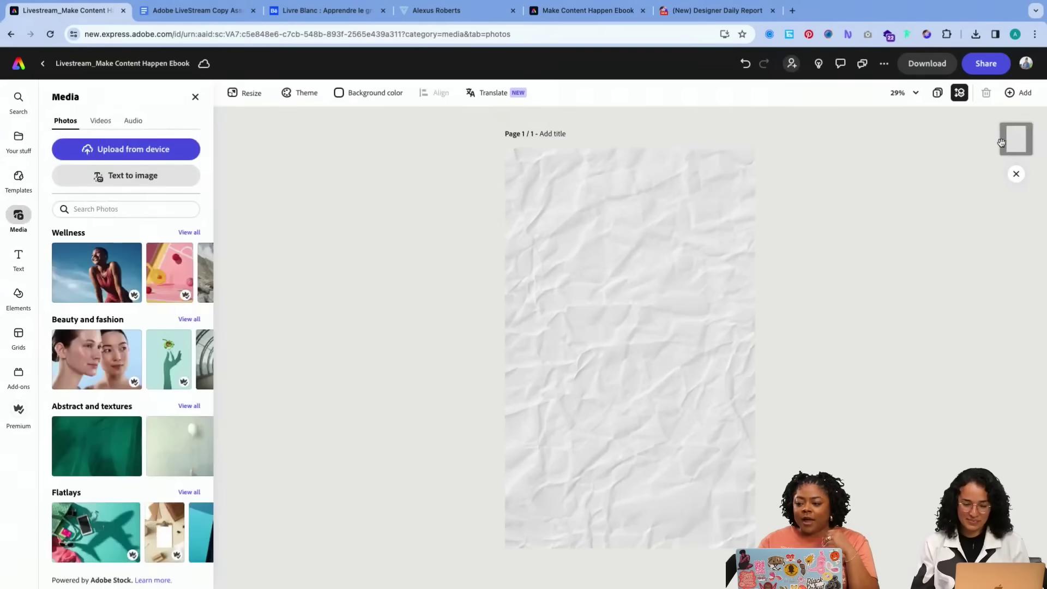
- Generative-fill the top-left and bottom-right corners of the paper with Purple Graffiti Spray splatters
left_click(728, 258)
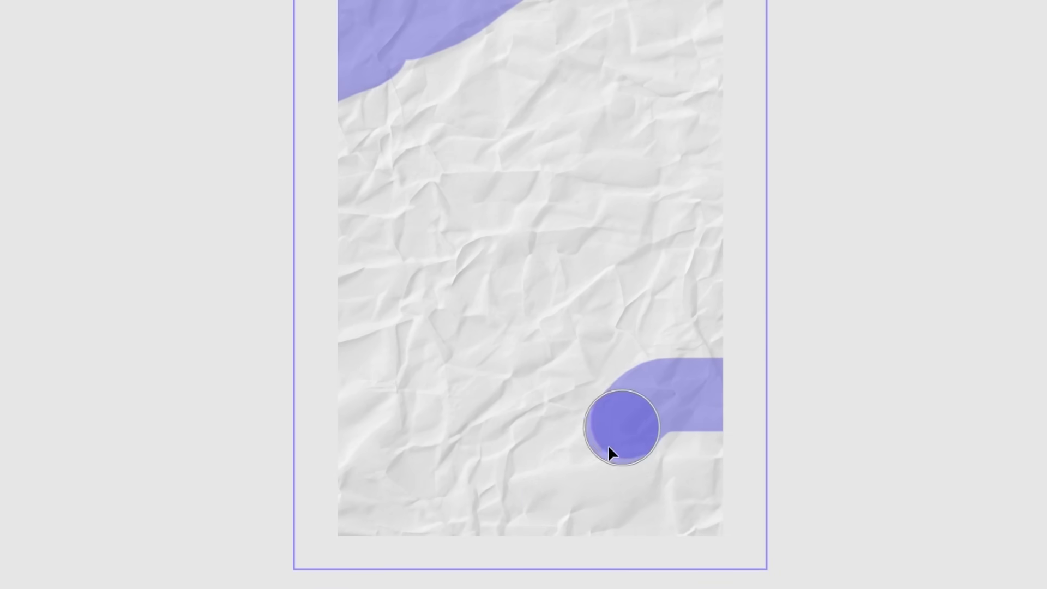
mouse_move(609, 454)
left_mouse_down()
mouse_move(555, 514)
mouse_move(457, 560)
left_mouse_up()
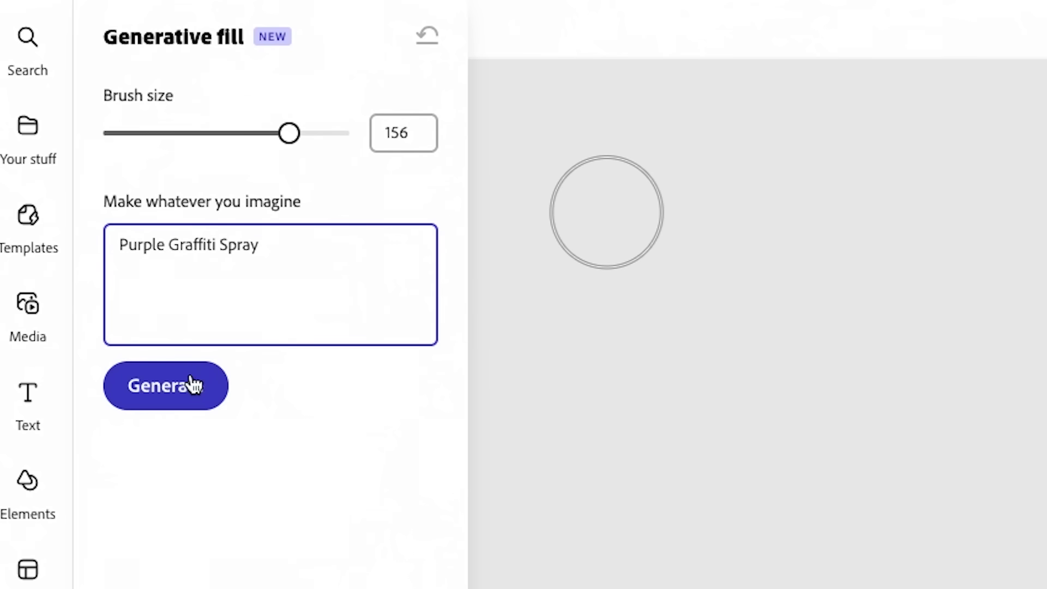
left_click(192, 392)
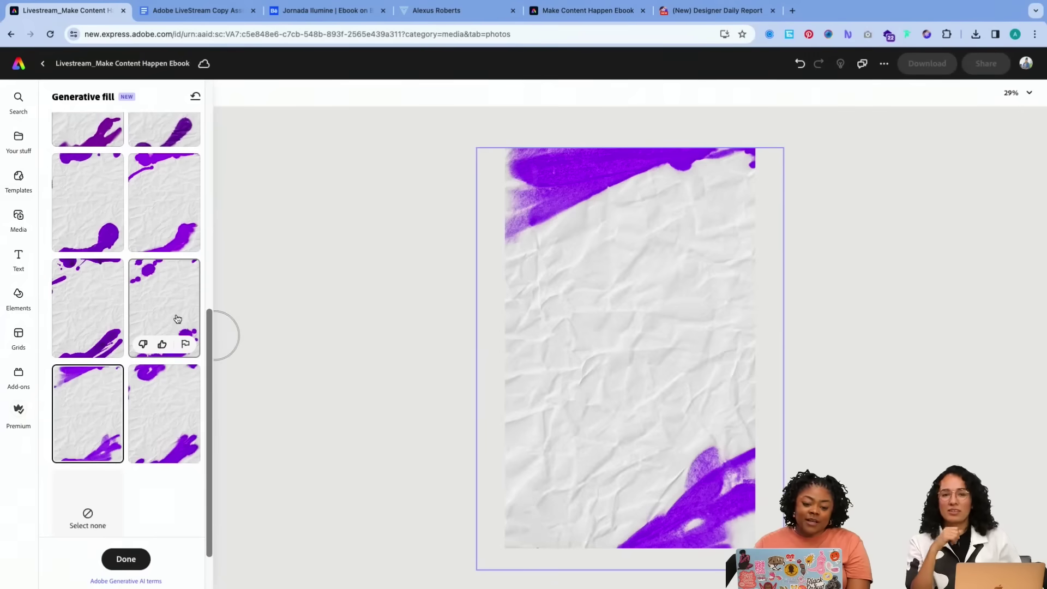
left_click(177, 319)
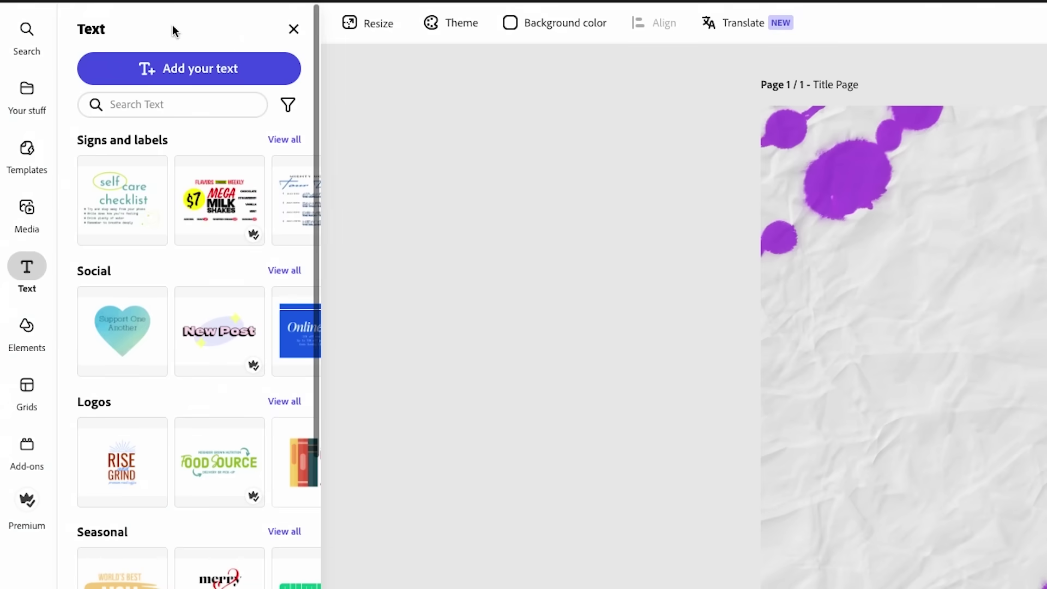
- Add a text box and replace its placeholder with the title 'Make Content Happen'
left_click(201, 74)
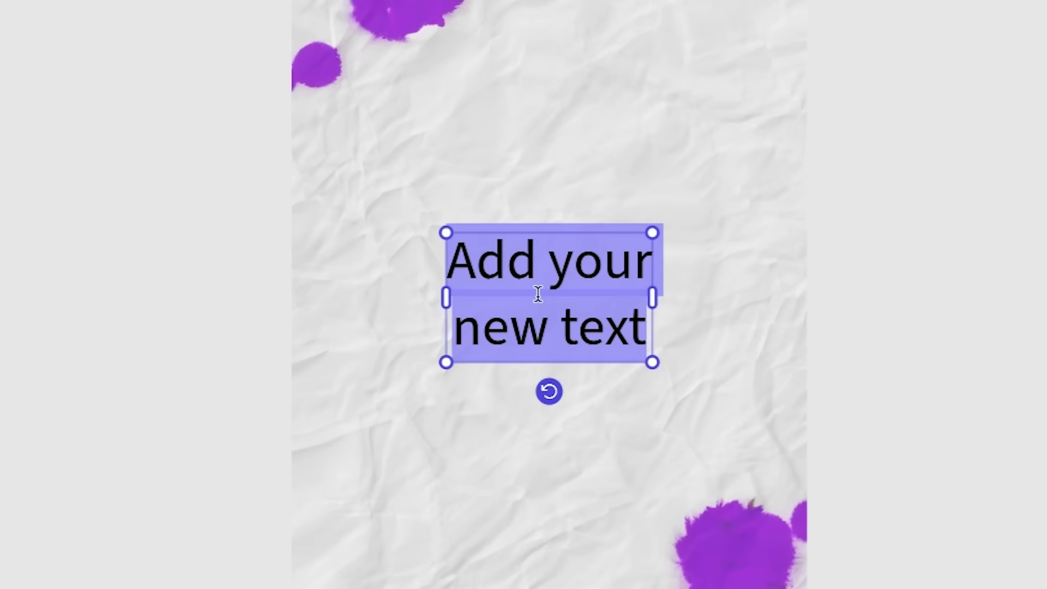
left_click(538, 293)
key("ctrl+a")
type("Make Co")
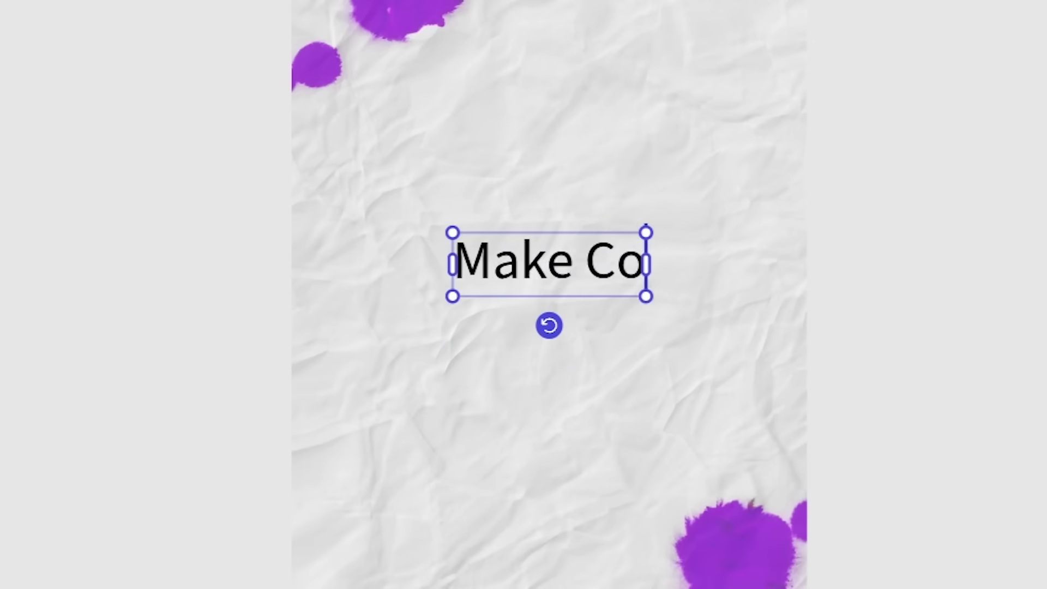
type("ntent Happen")
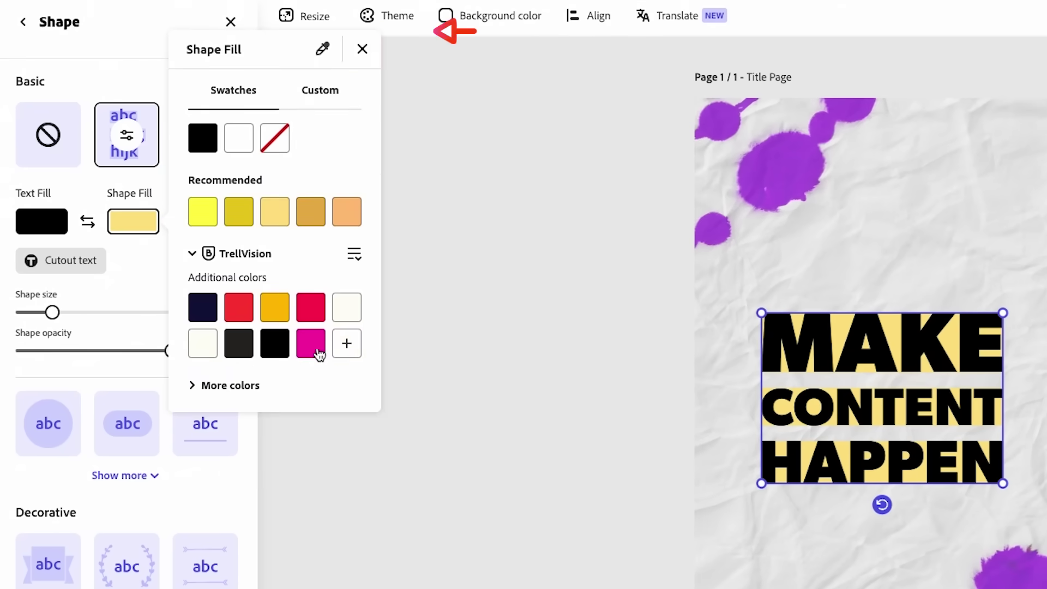
- Colour the title's highlight shape with the sampled splash purple and thicken it to size 33
left_click(322, 31)
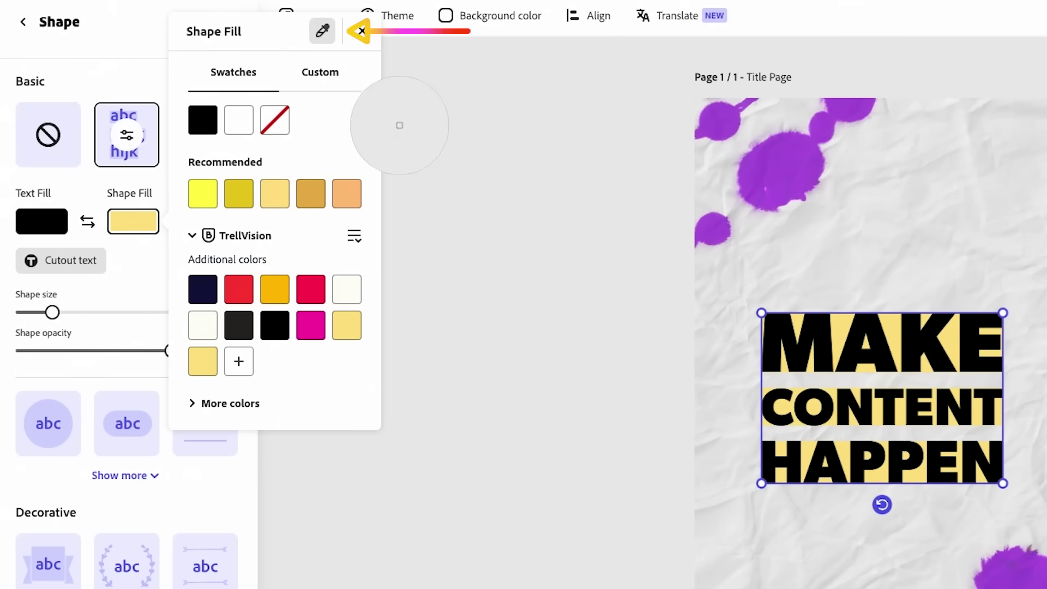
left_click(768, 159)
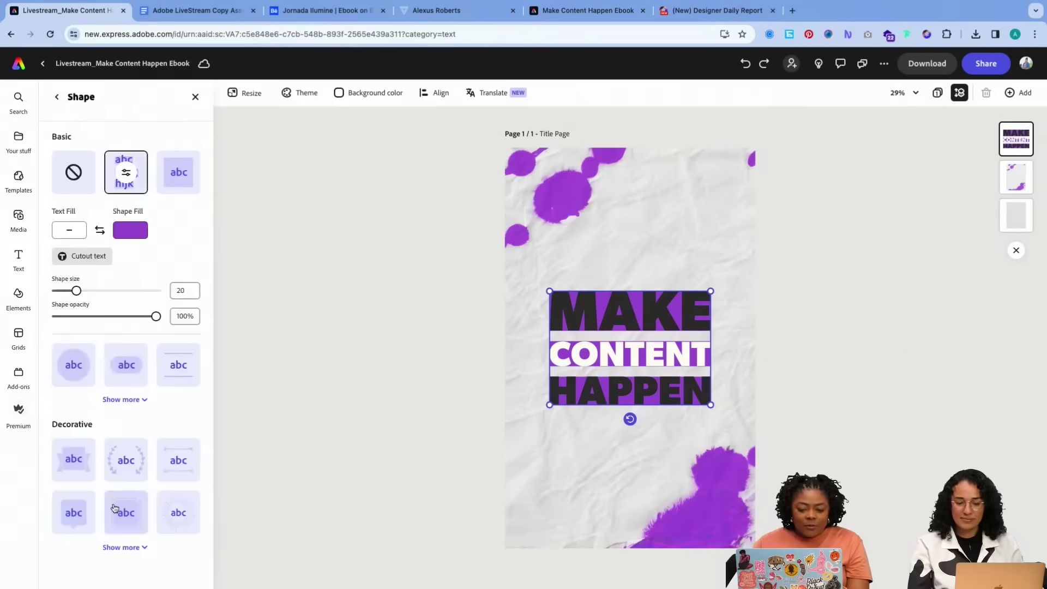
left_click_drag(77, 291, 90, 293)
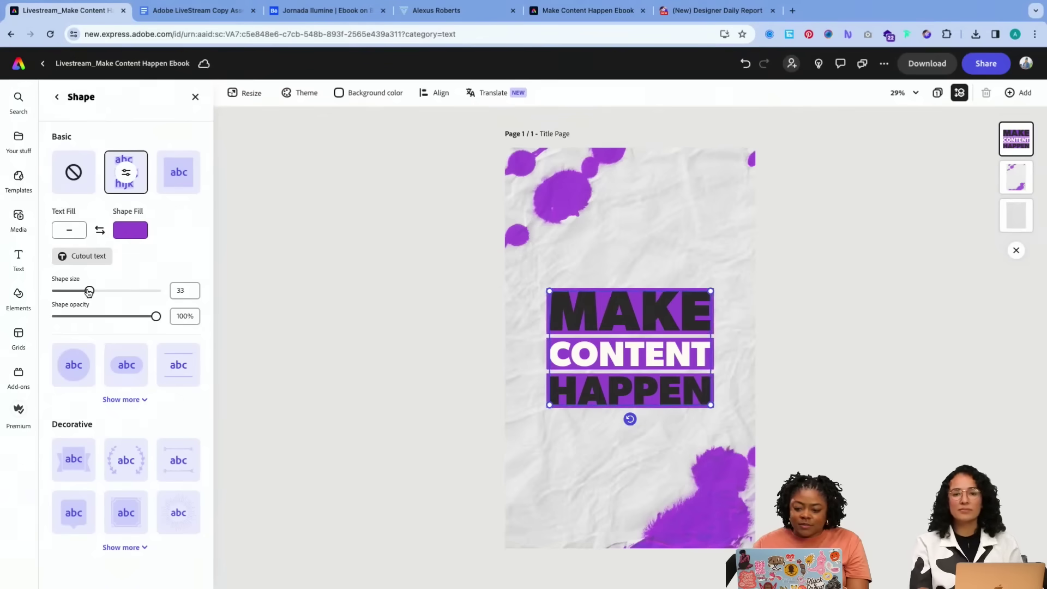
key("Escape")
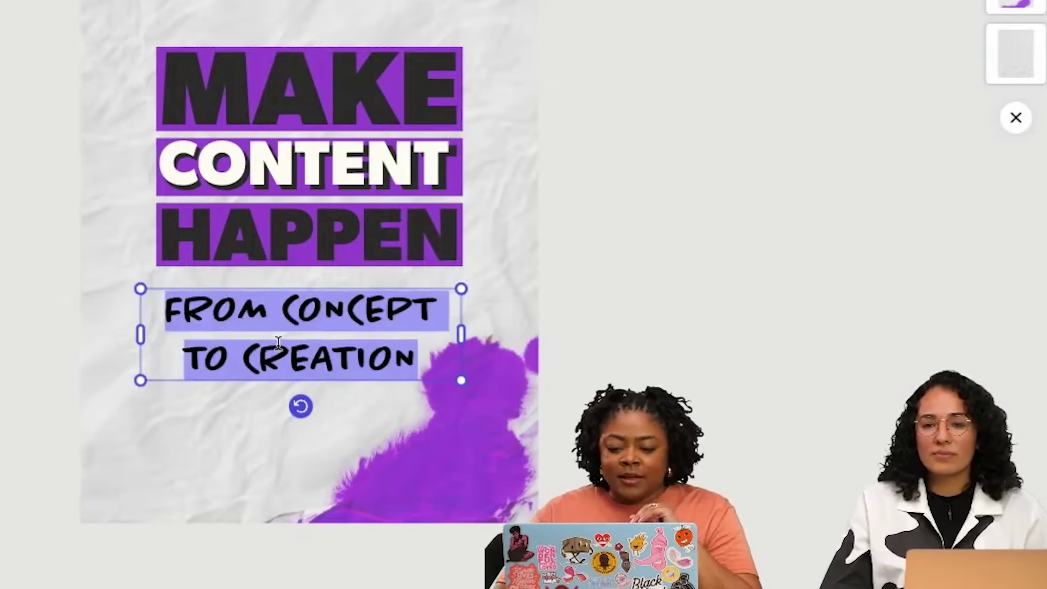
- Place the text cursor before 'TO CREATION' in the subtitle
left_click(182, 354)
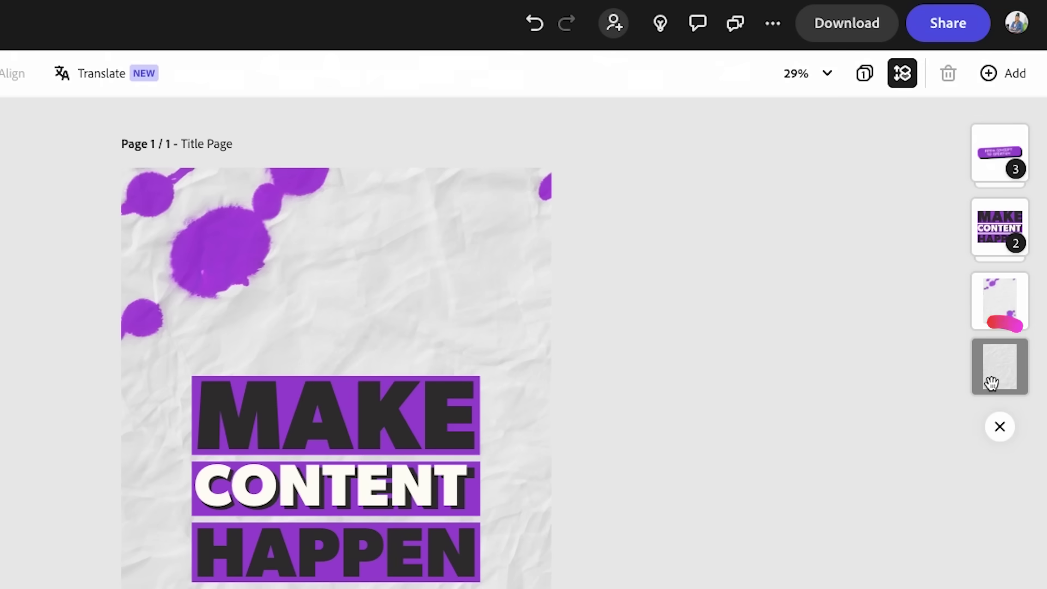
- Copy the paper background onto a newly added page 2 and centre it there
left_click(1009, 363)
key("super+c")
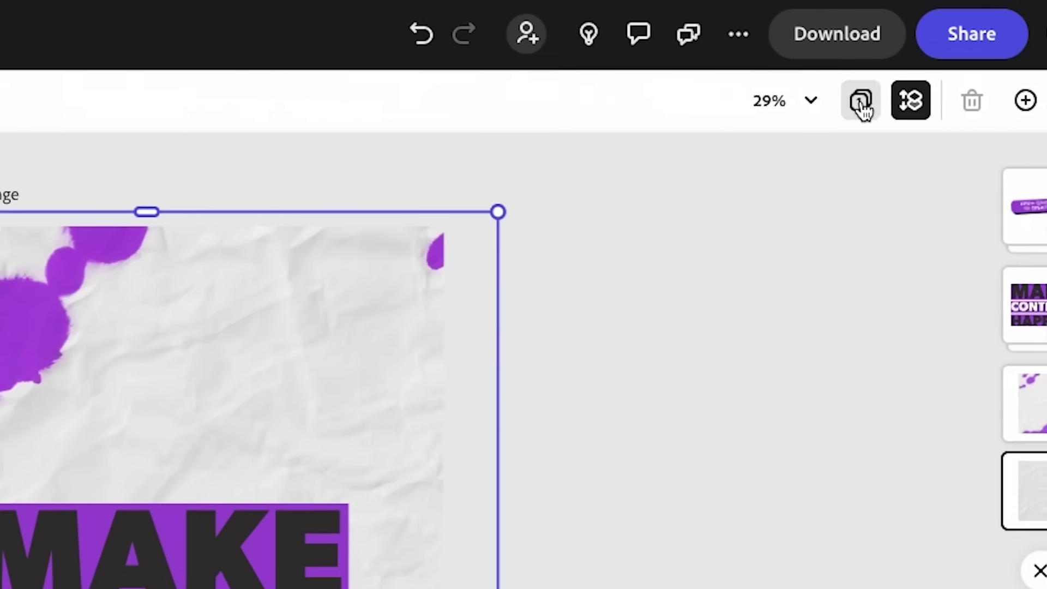
left_click(865, 73)
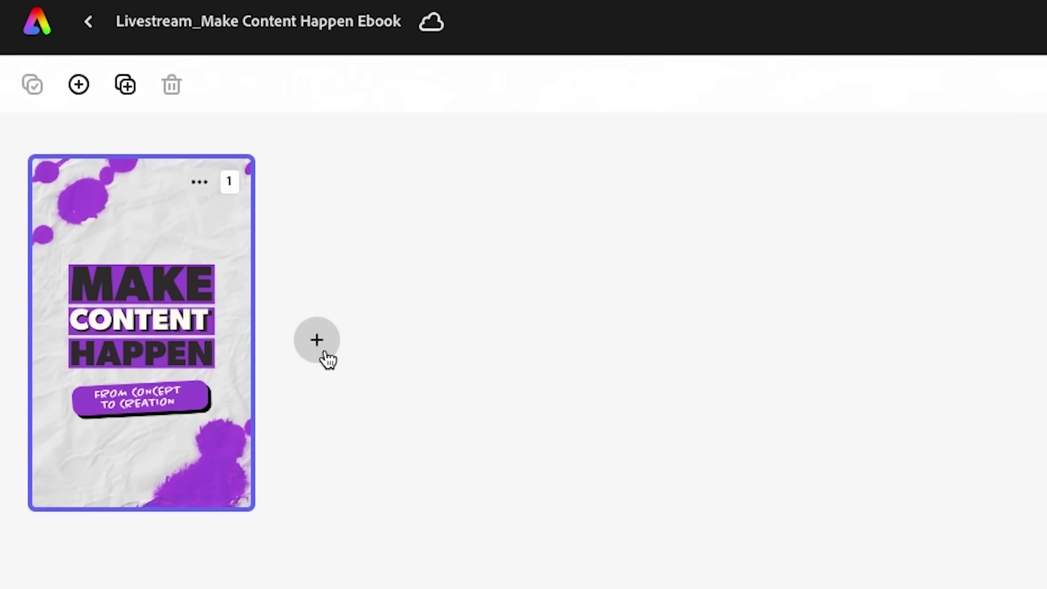
left_click(327, 358)
double_click(389, 343)
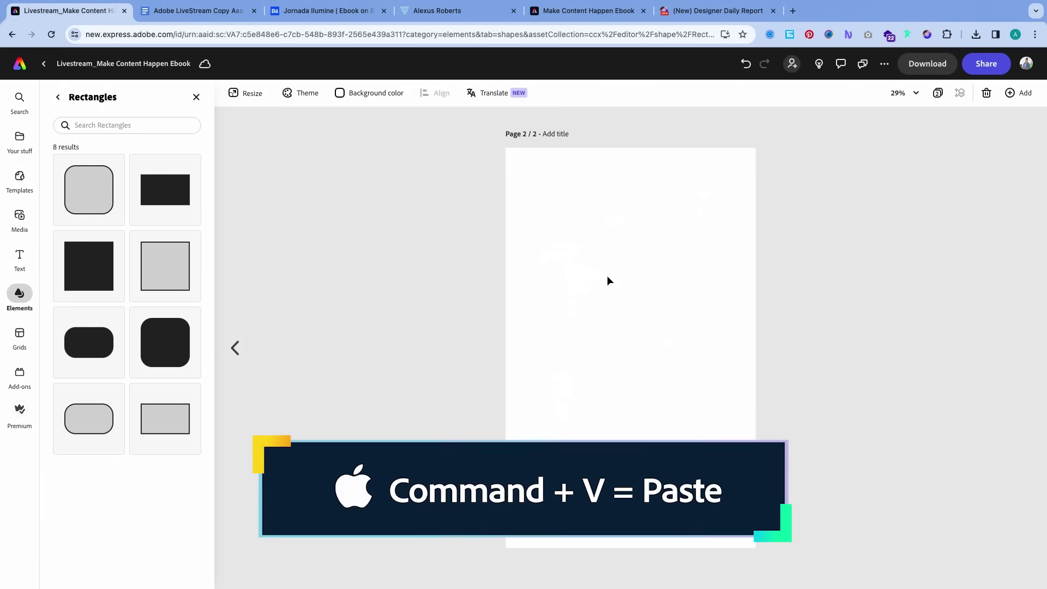
key("super+v")
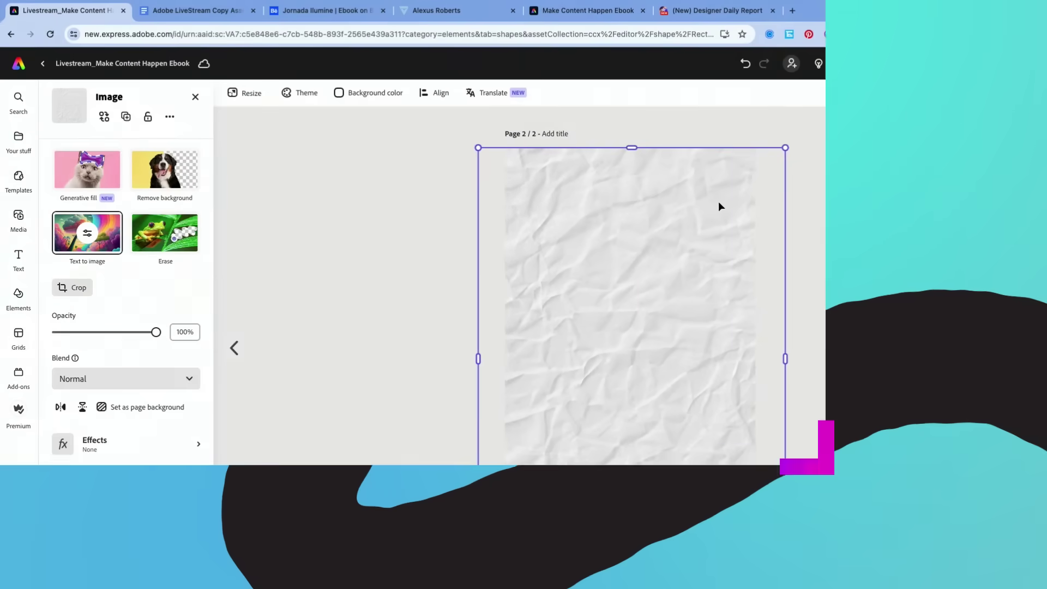
left_click_drag(718, 202, 717, 199)
- Brush the top of page 2's paper for a Purple Graffiti Spray generative fill
left_click(886, 293)
left_click(653, 332)
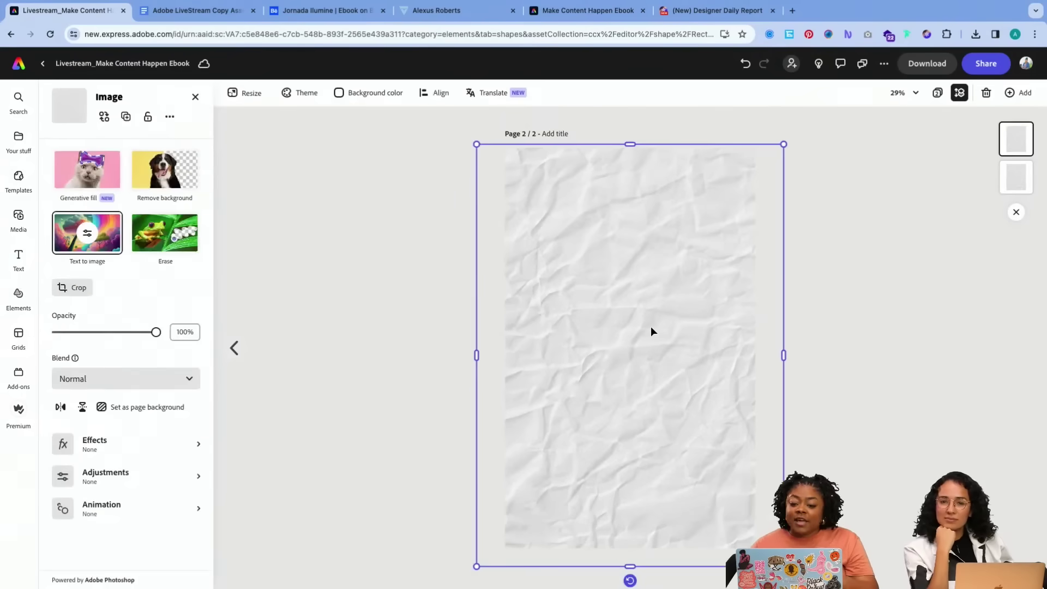
left_click(95, 177)
left_click_drag(731, 153, 494, 249)
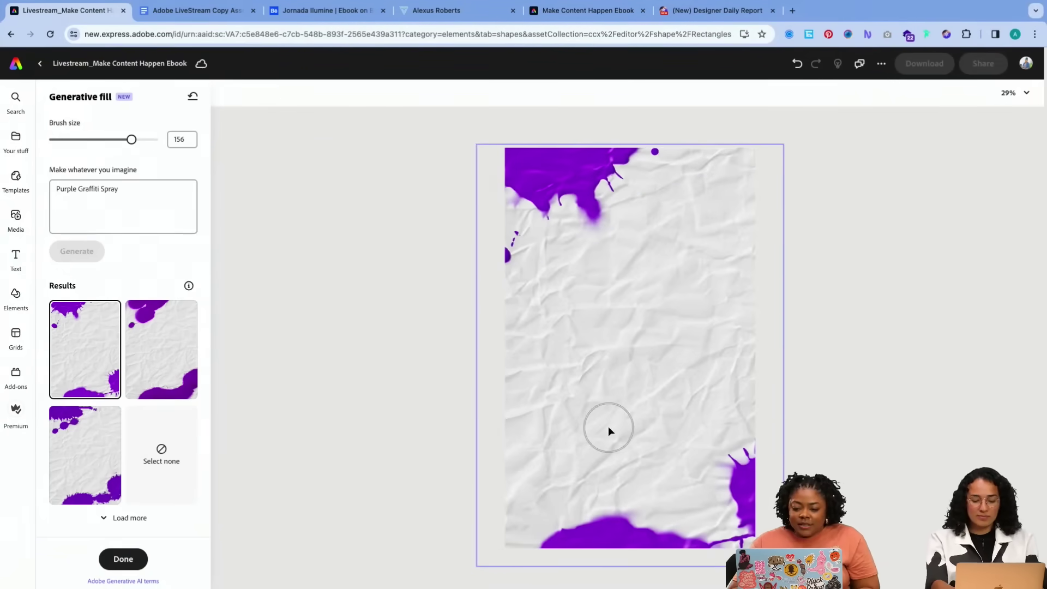
- Copy the intro paragraph from the ebook Google Doc and paste it onto page 2
key("ctrl+Tab")
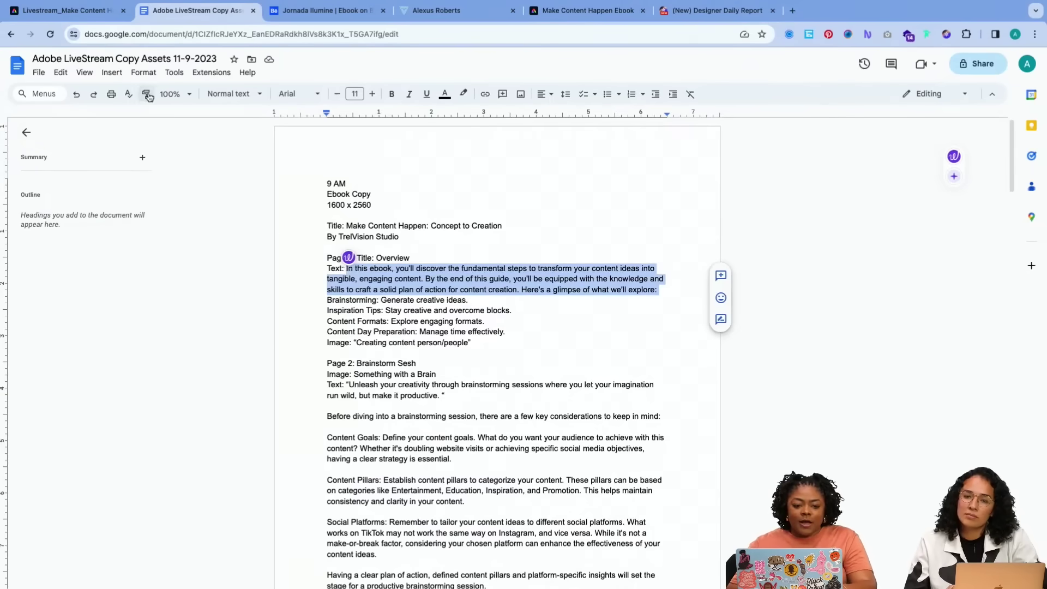
left_click(93, 16)
left_click(605, 274)
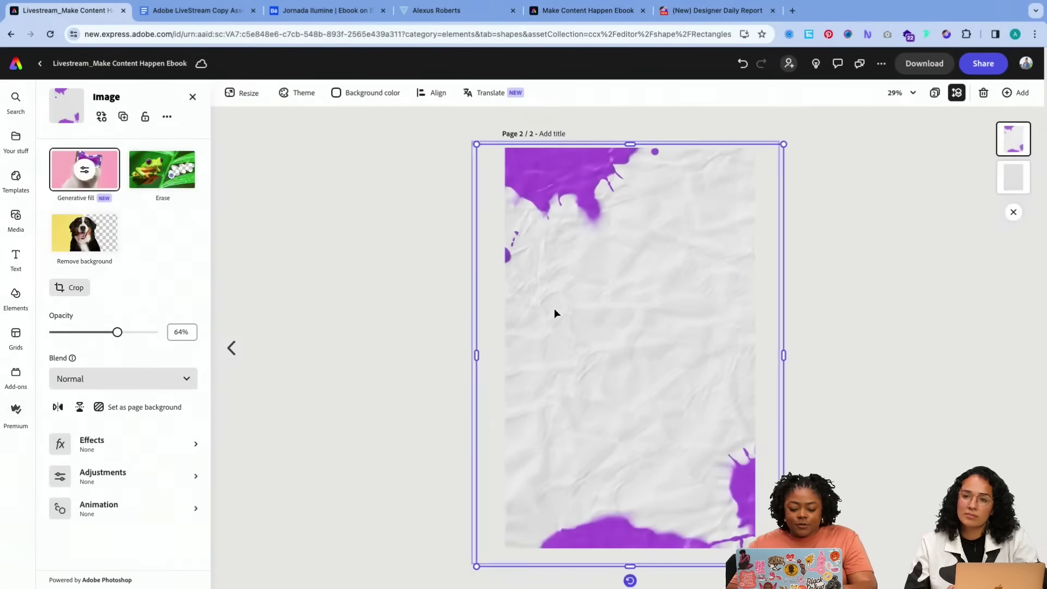
key("ctrl+v")
- Move the intro paragraph to the top of page 2, set it in Montserrat, and add heading text
left_click_drag(595, 356, 590, 203)
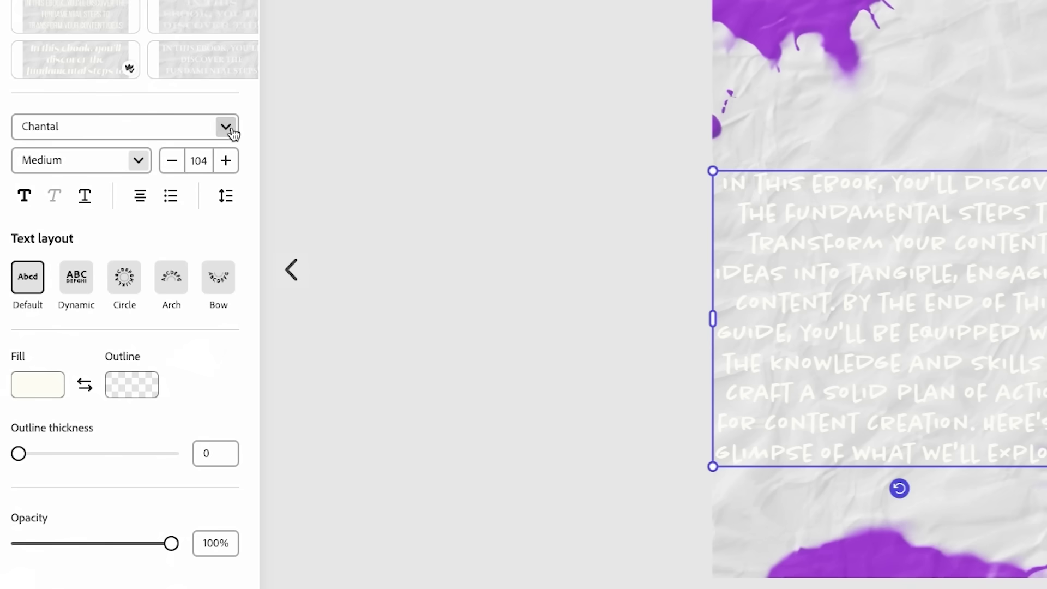
left_click(226, 128)
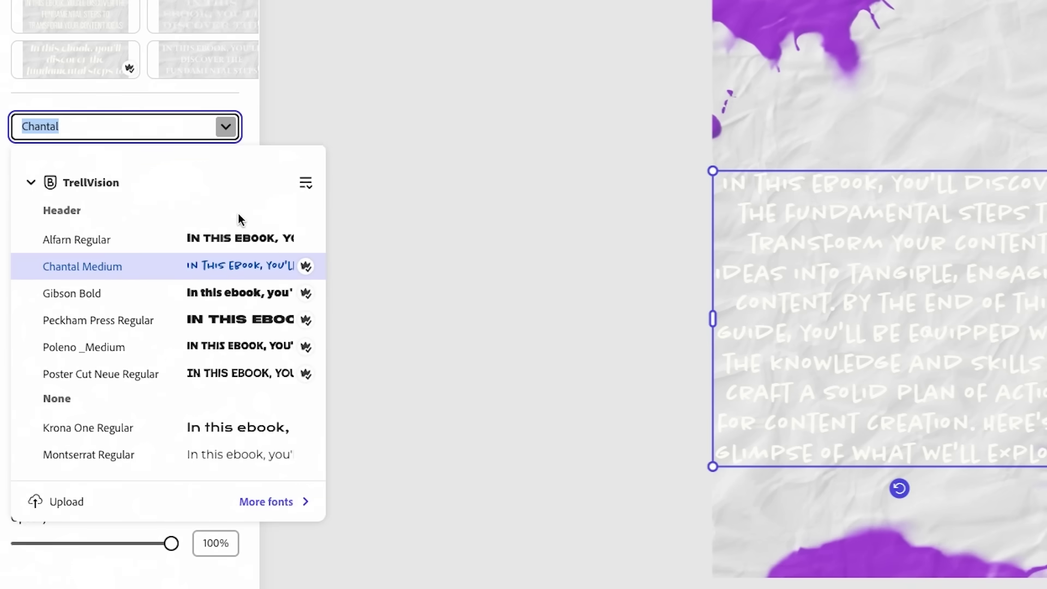
scroll(229, 313, "down", 1)
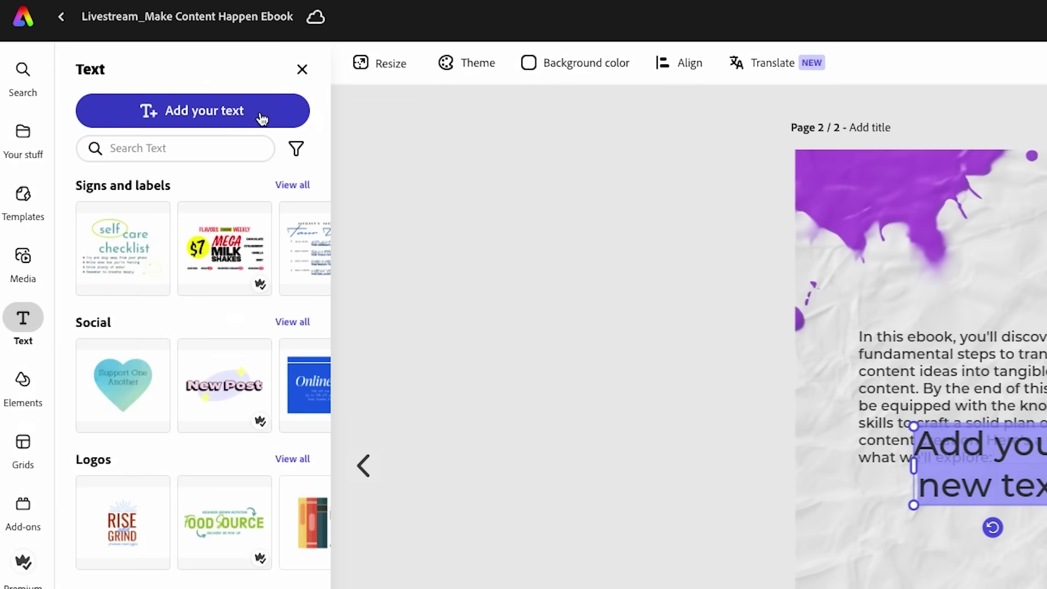
type("The Over")
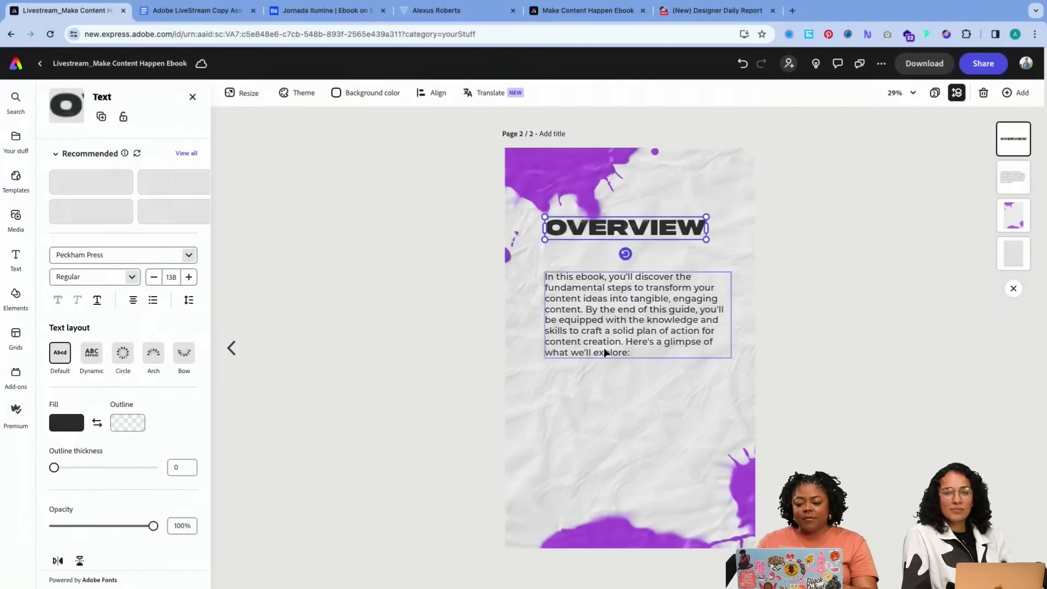
left_click(603, 353)
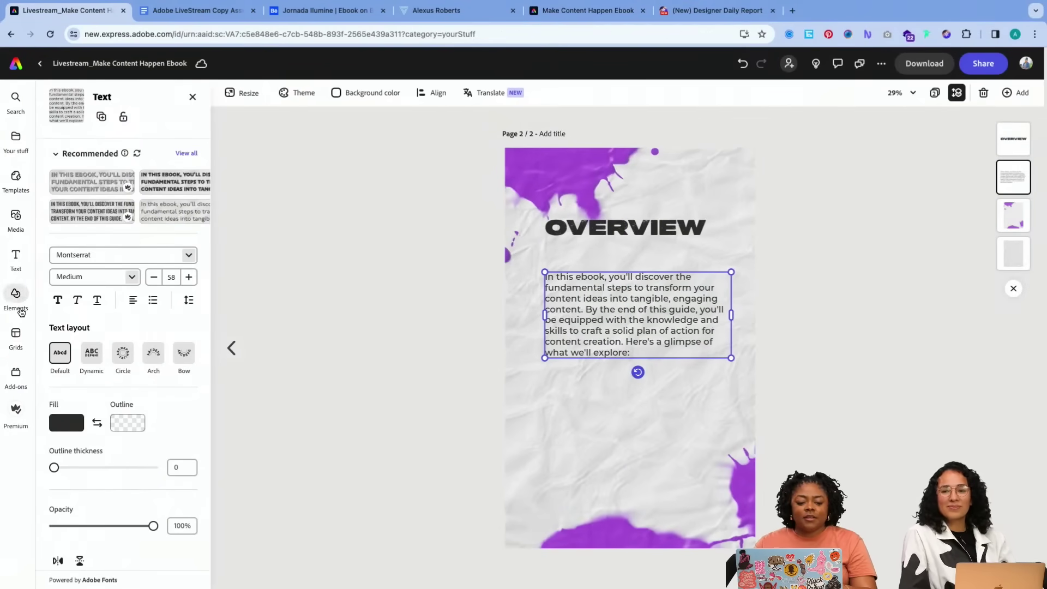
- Add a rounded square from the rectangle shapes to serve as the purple box behind the paragraph
left_click(15, 295)
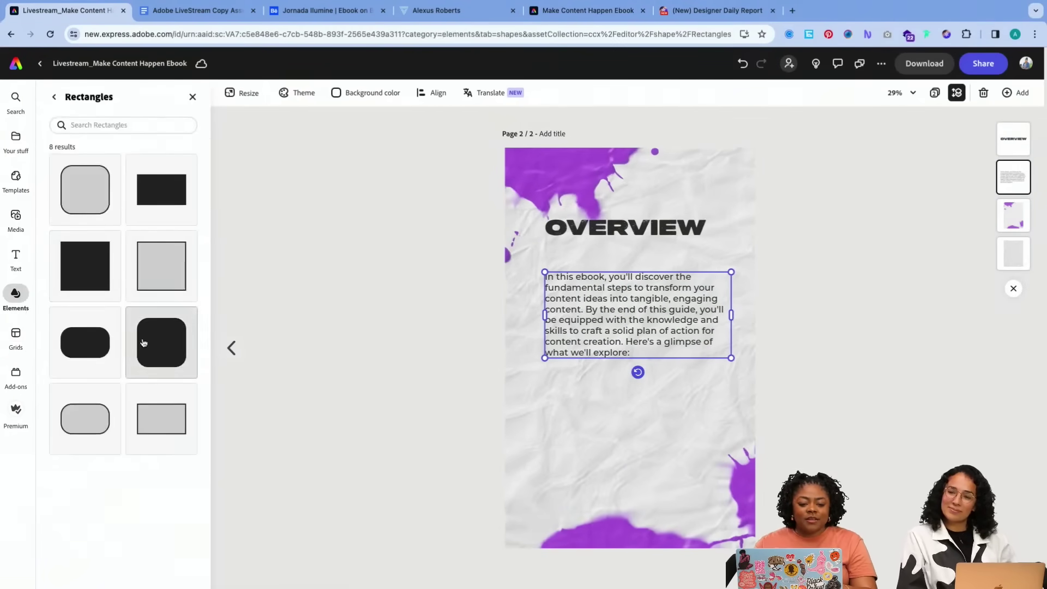
left_click(172, 351)
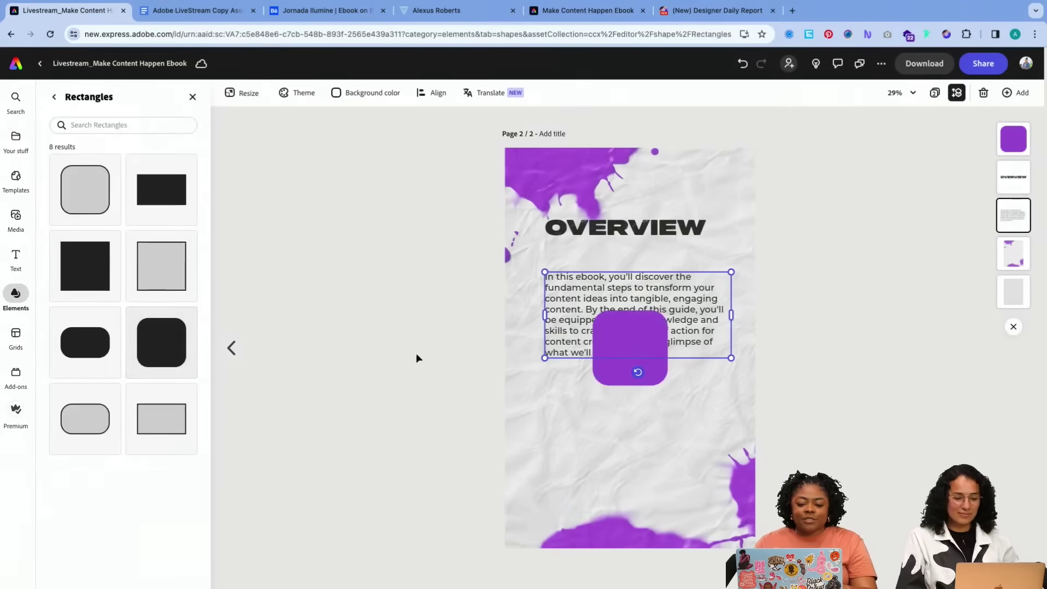
left_click(621, 364)
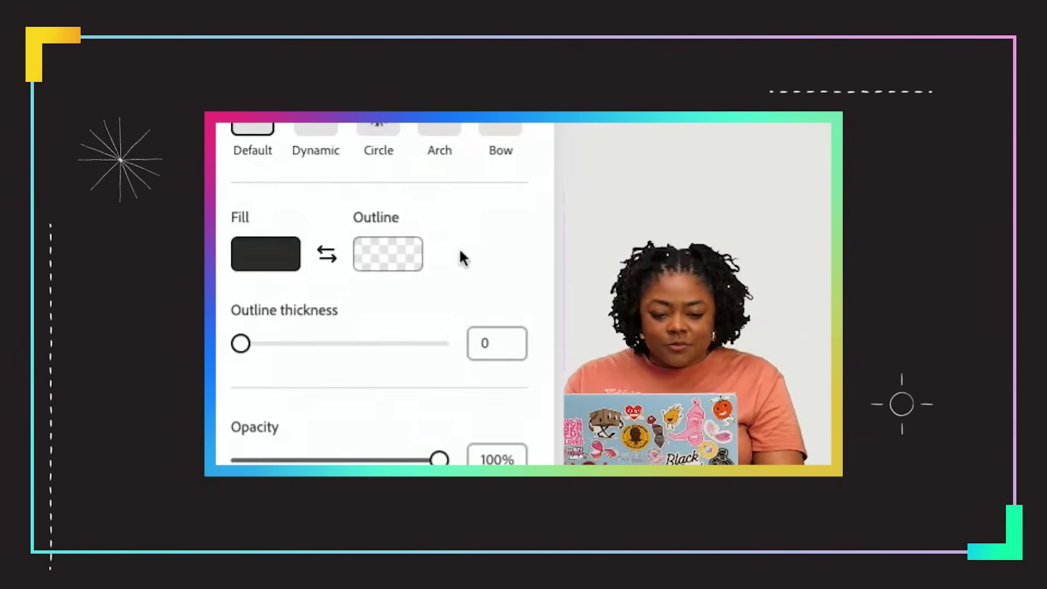
scroll(460, 257, "down", 5)
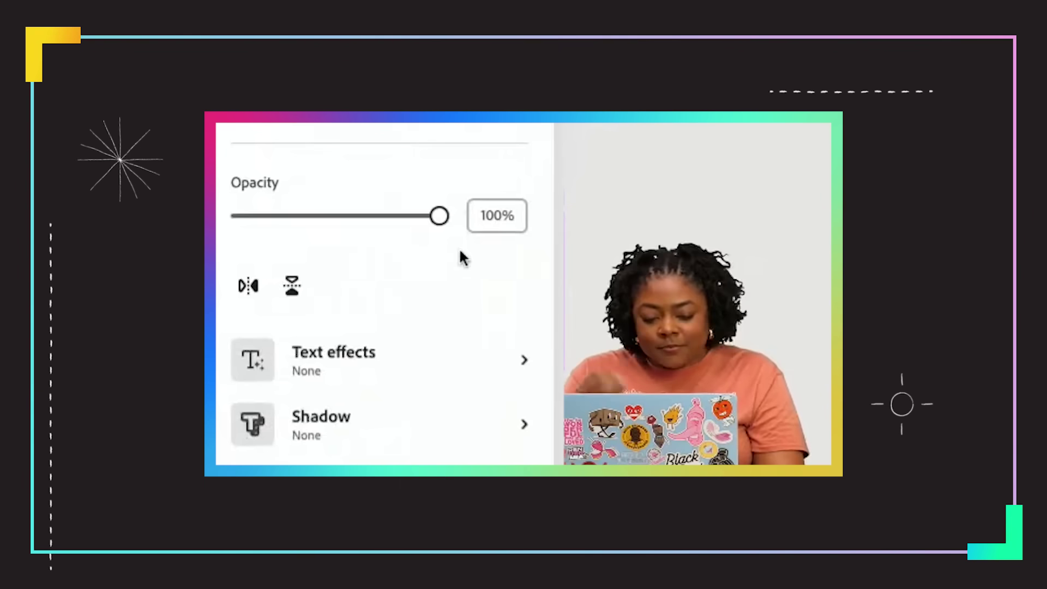
scroll(420, 365, "down", 2)
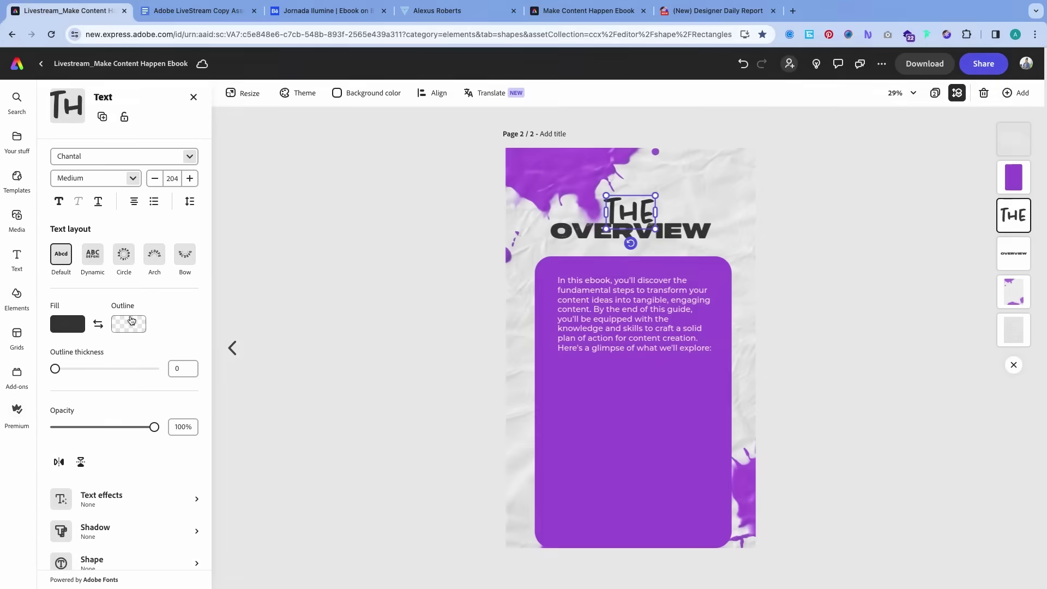
- Give THE a cream outline with thickness 24
left_click(122, 325)
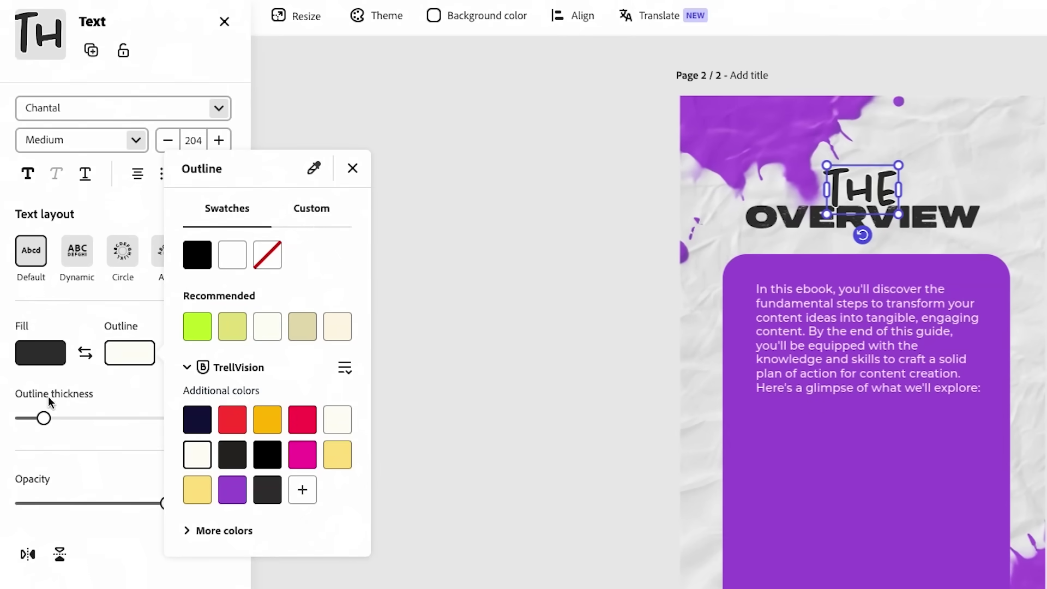
left_click_drag(44, 418, 58, 418)
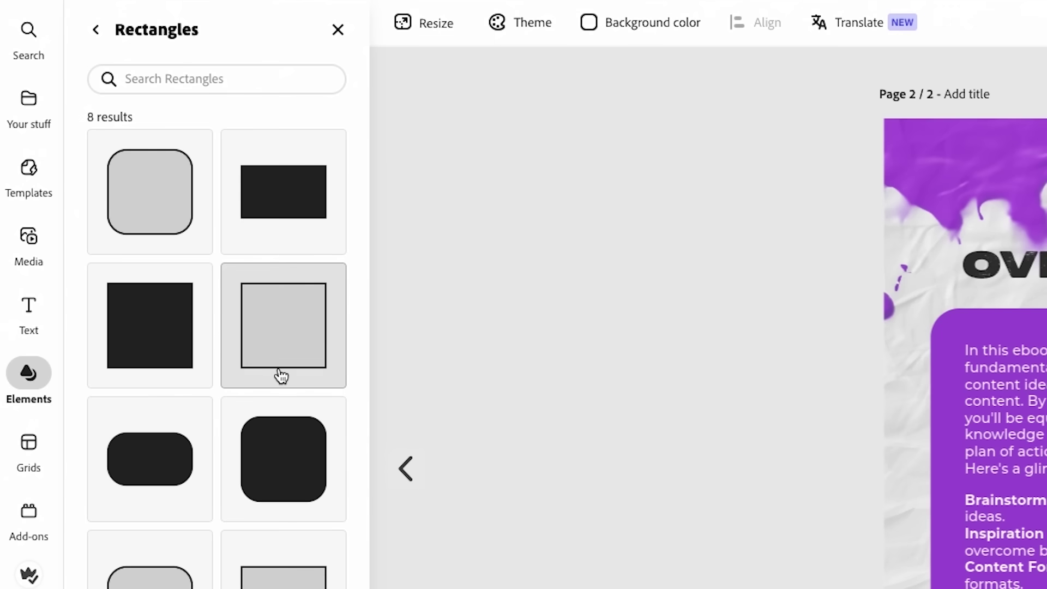
- Search stock photos for 'content creation', add a woman-with-camera shot to page 2 and enlarge it
left_click(22, 252)
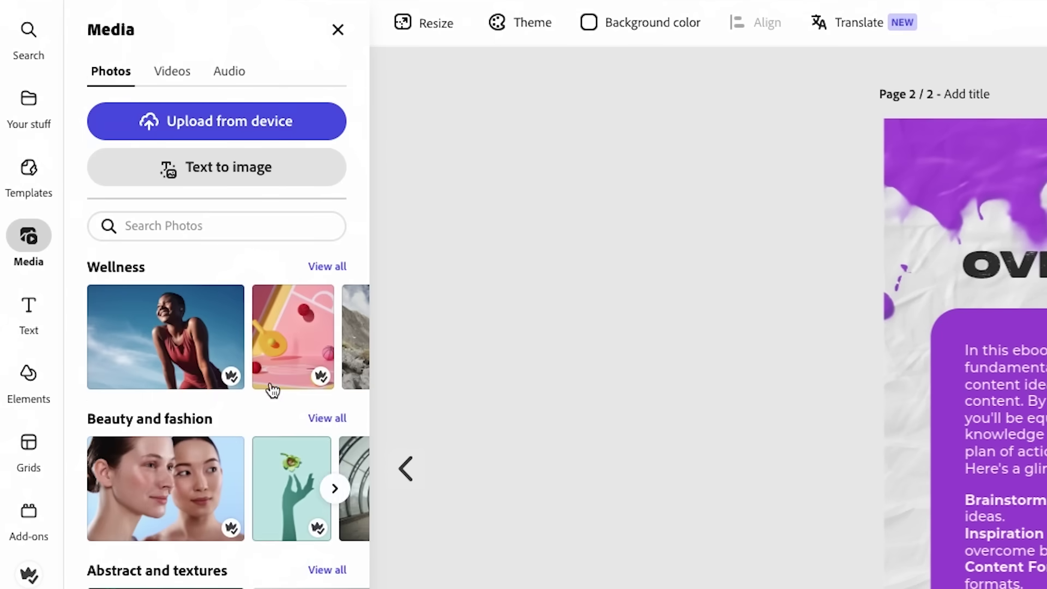
left_click(203, 228)
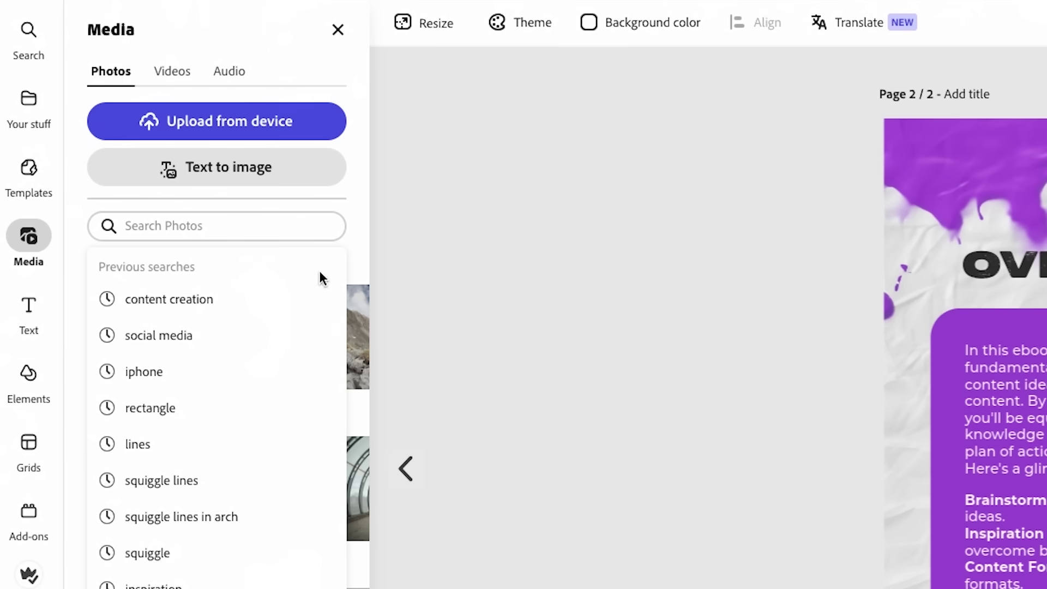
type("content creation")
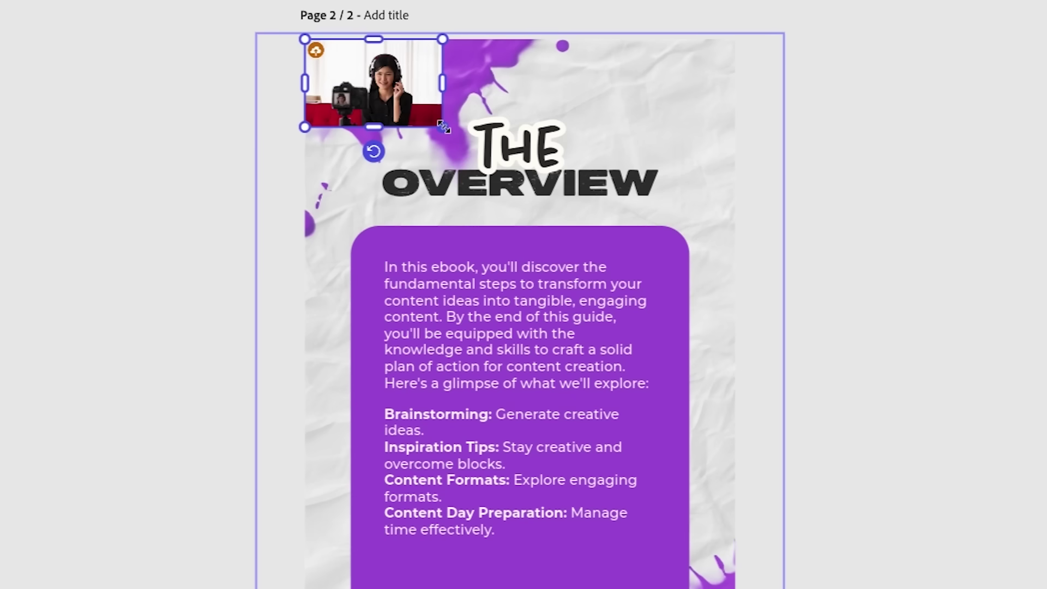
left_click_drag(444, 127, 730, 297)
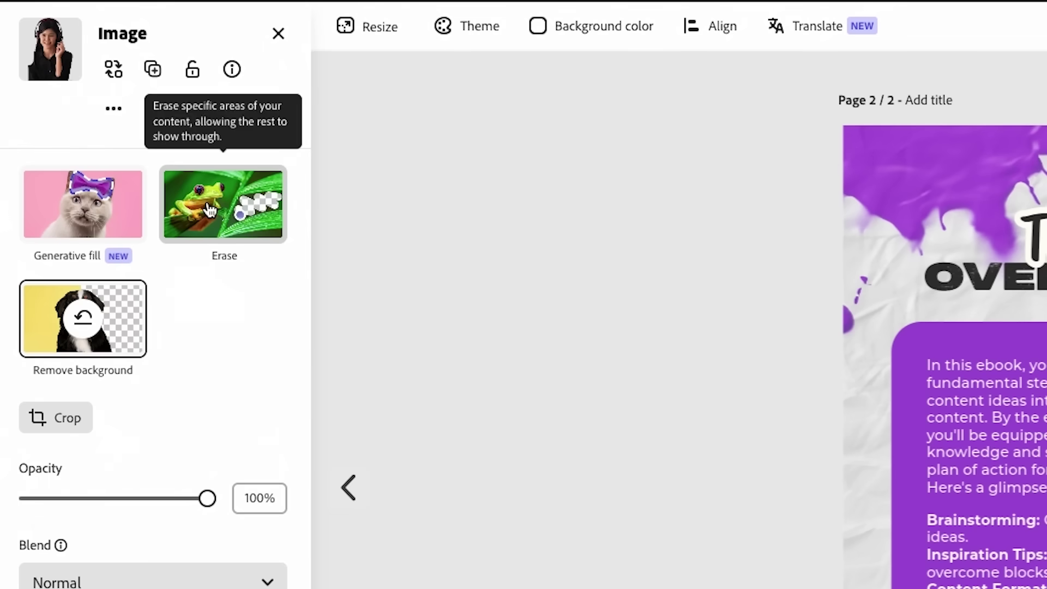
- Erase the photo's background, leaving a cutout of the woman and camera at the purple box's base
left_click(257, 208)
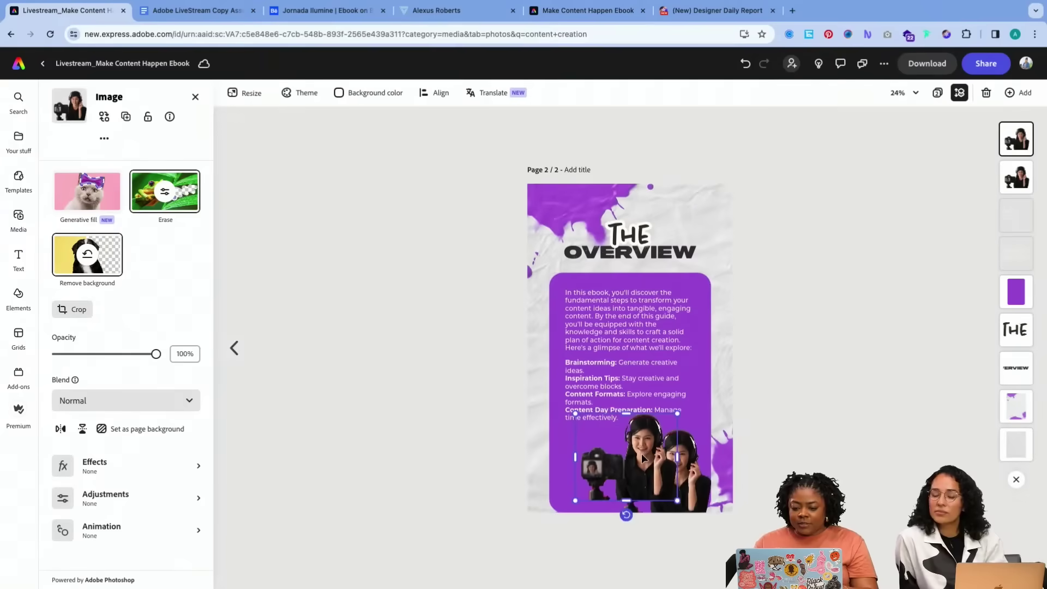
- Make the cutout photo grayscale and shift it toward the lower right
left_click(131, 467)
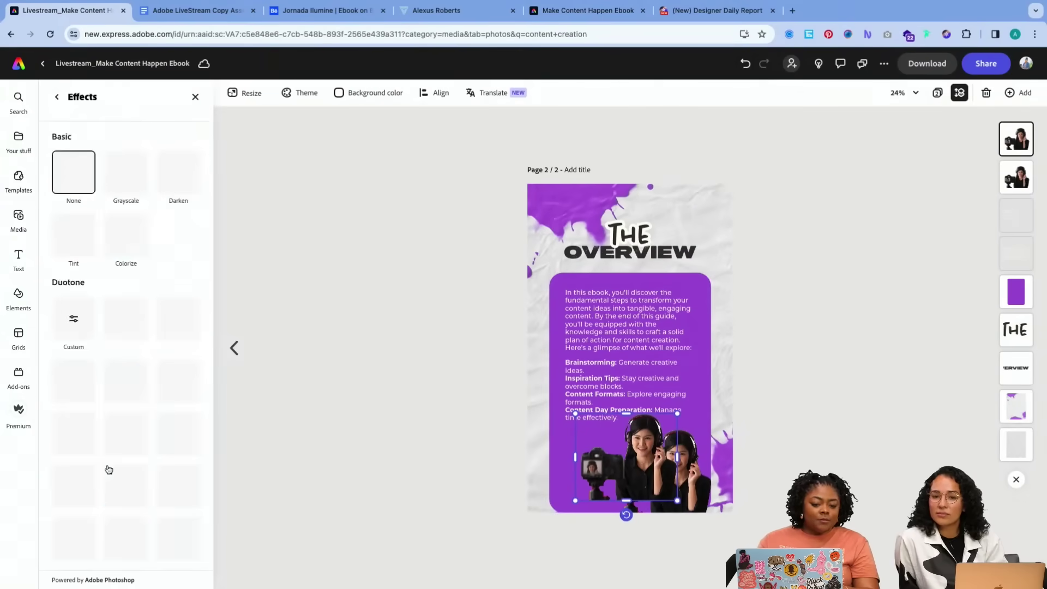
left_click(133, 185)
left_click_drag(649, 446, 709, 466)
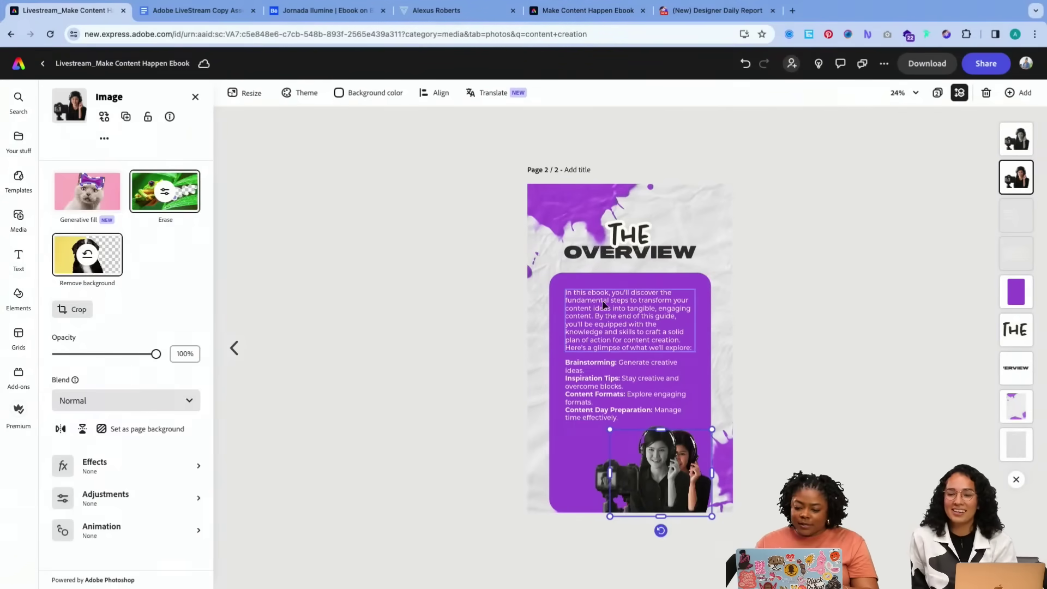
- Apply a duotone effect to the photo and set its shadows colour to black
scroll(842, 385, "up", 5)
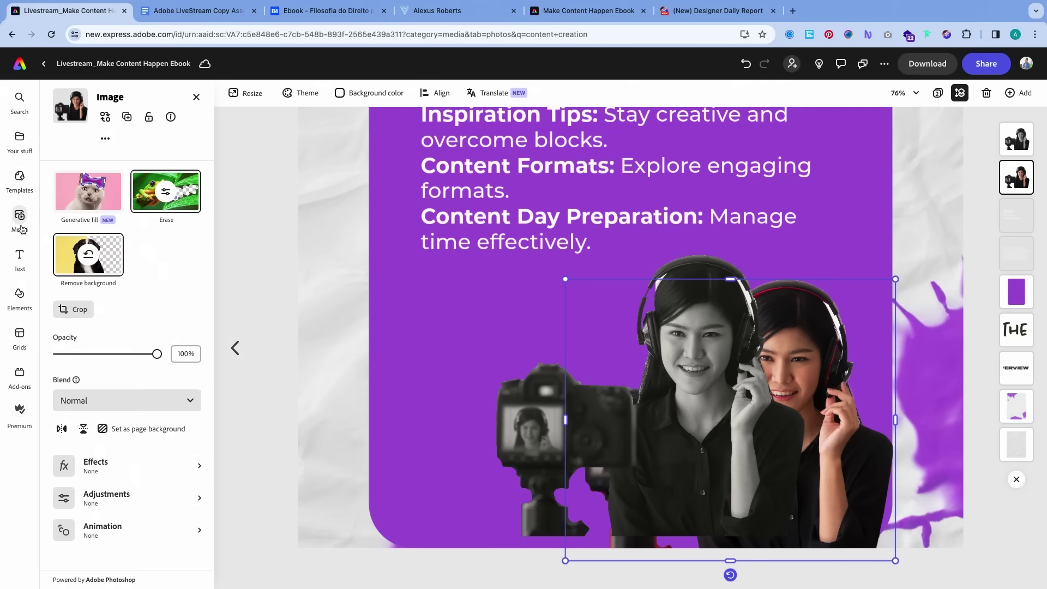
left_click(108, 466)
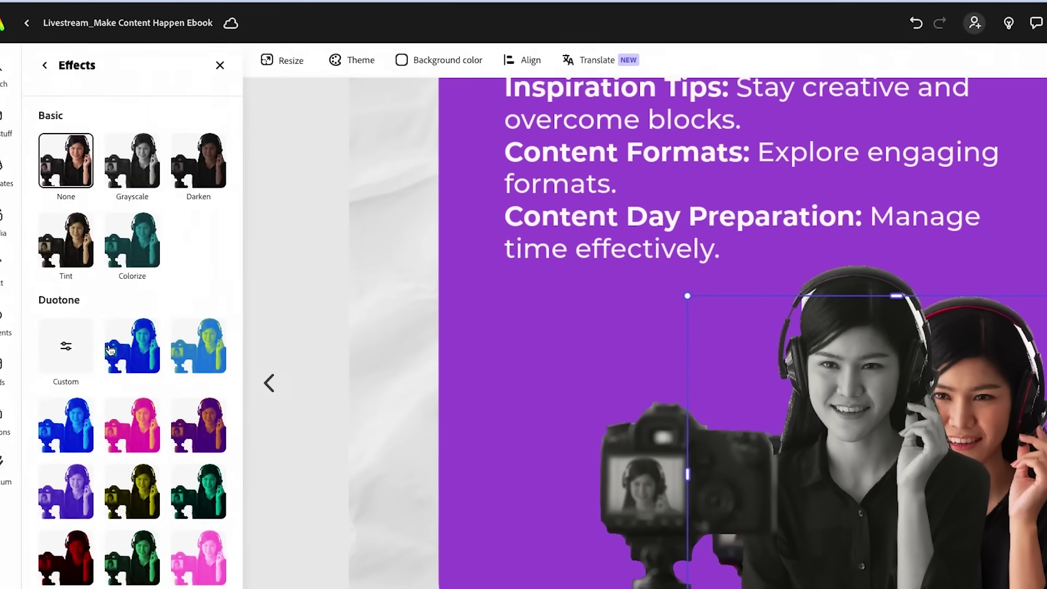
left_click(111, 350)
scroll(74, 325, "down", 1)
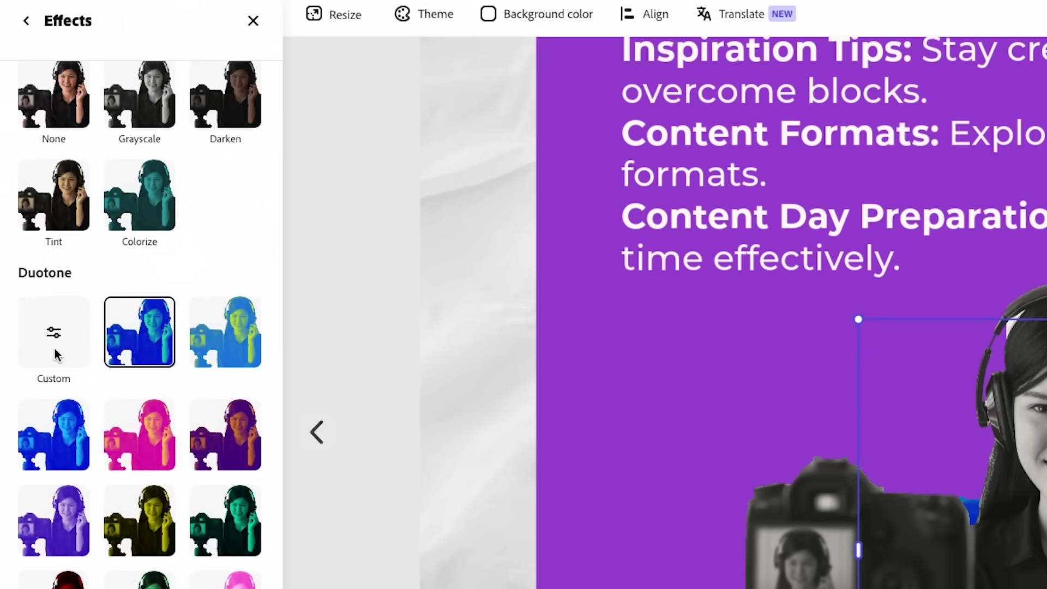
left_click(156, 327)
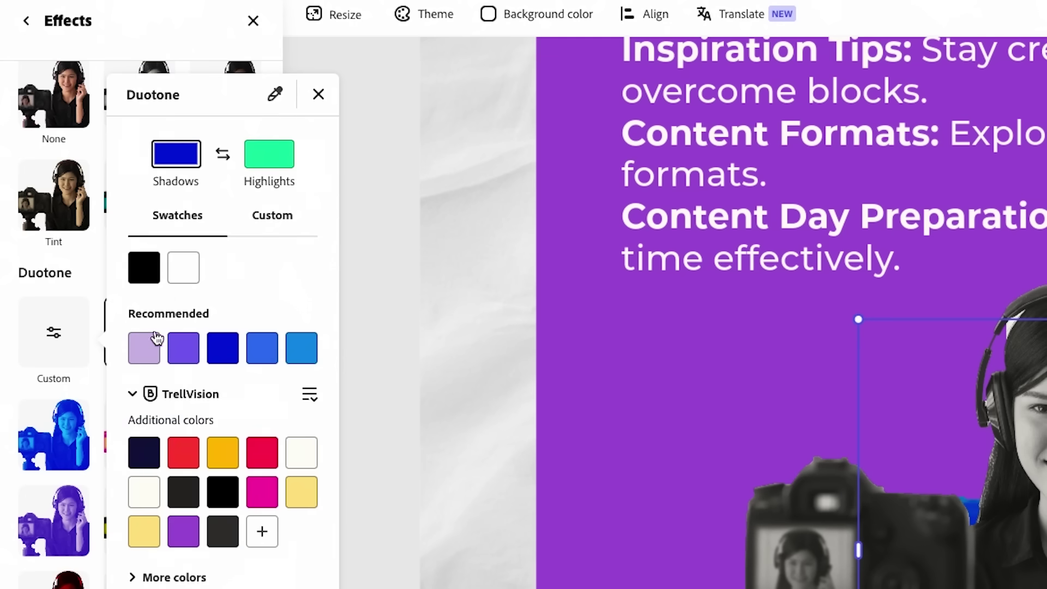
left_click(143, 270)
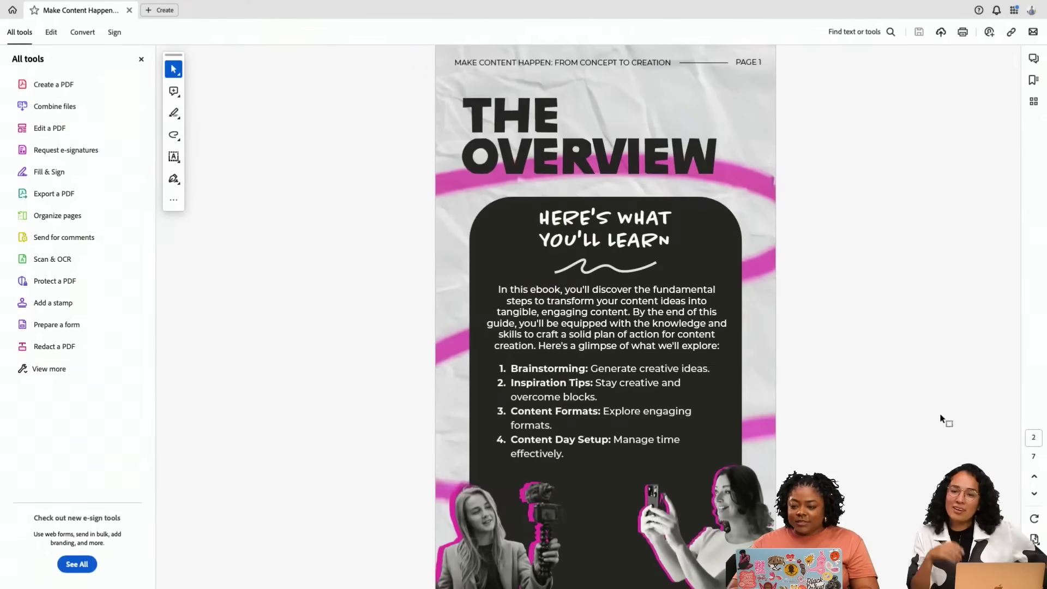
- Scroll the reference ebook PDF from the Overview page down to page 4, Content Formats
scroll(942, 419, "down", 3)
scroll(942, 419, "down", 3)
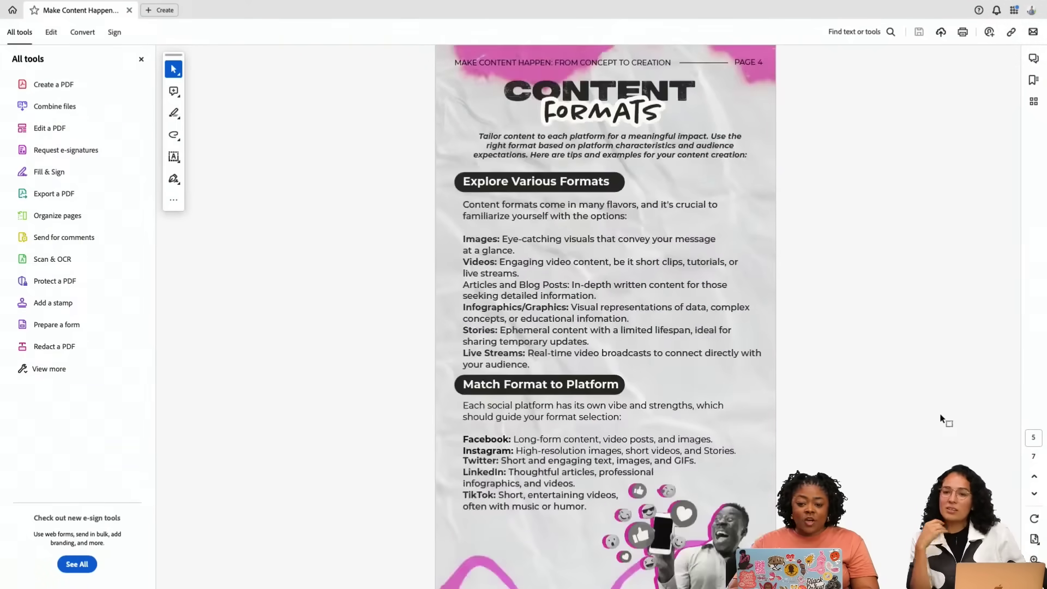